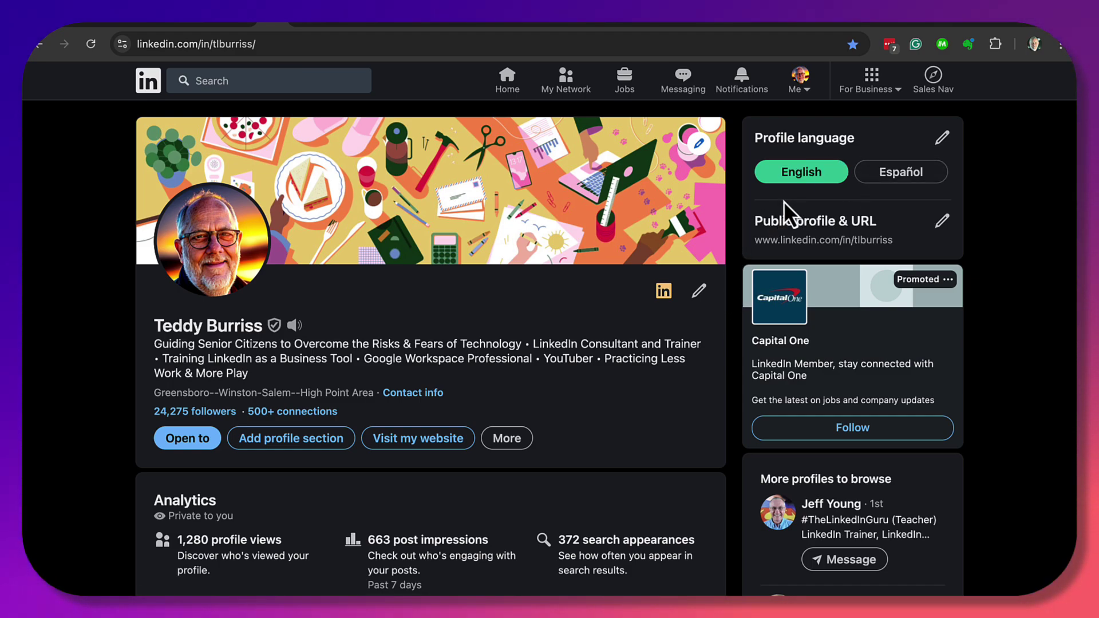
Open the Burriss Consulting, Inc. company page admin dashboard from the Me menu
click(801, 86)
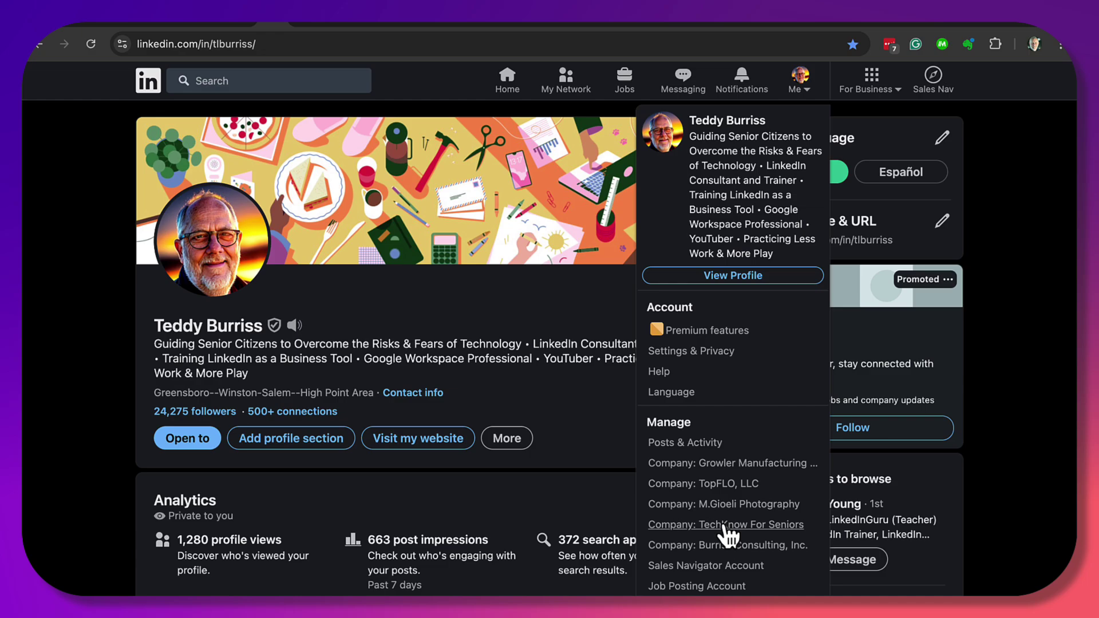
click(713, 548)
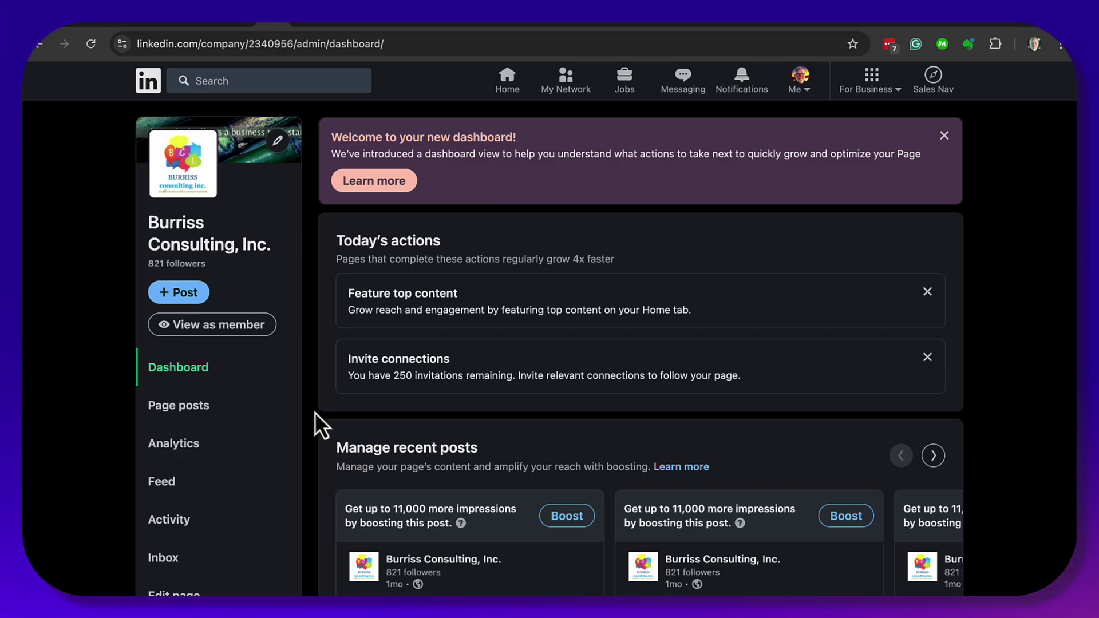
Bring up Manage languages from Edit page and start adding a new language version
scroll(315, 412, down, 3)
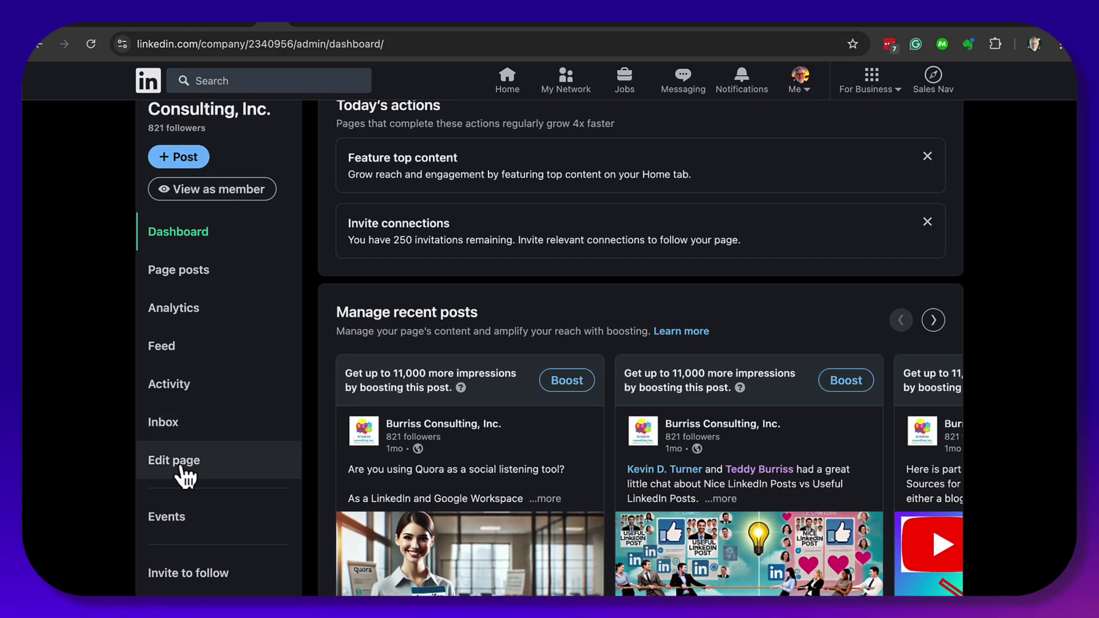
click(183, 464)
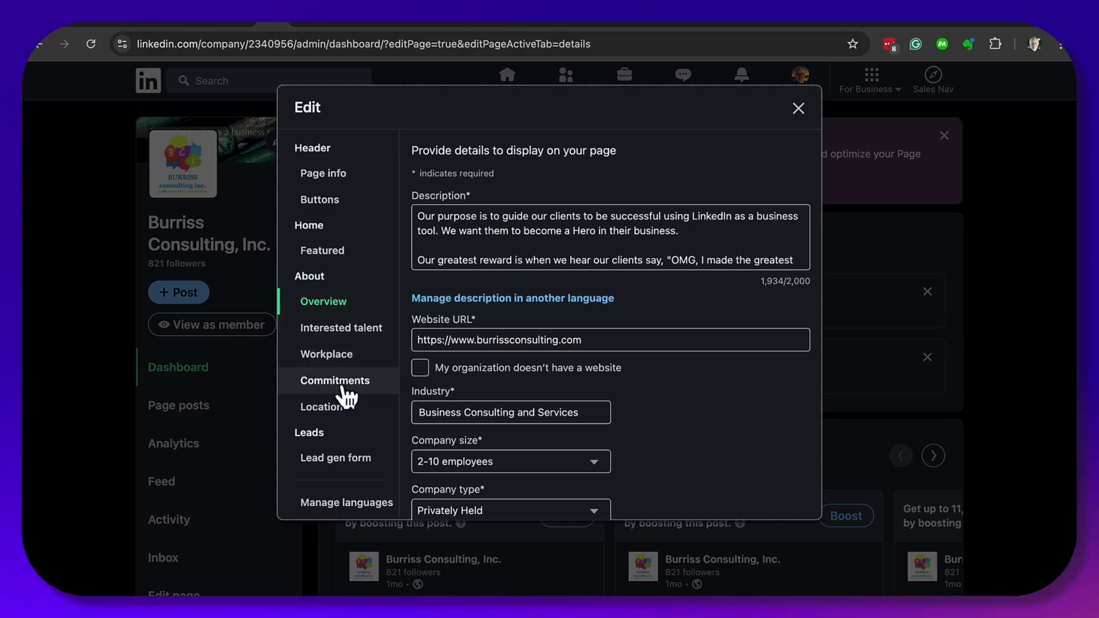
click(345, 505)
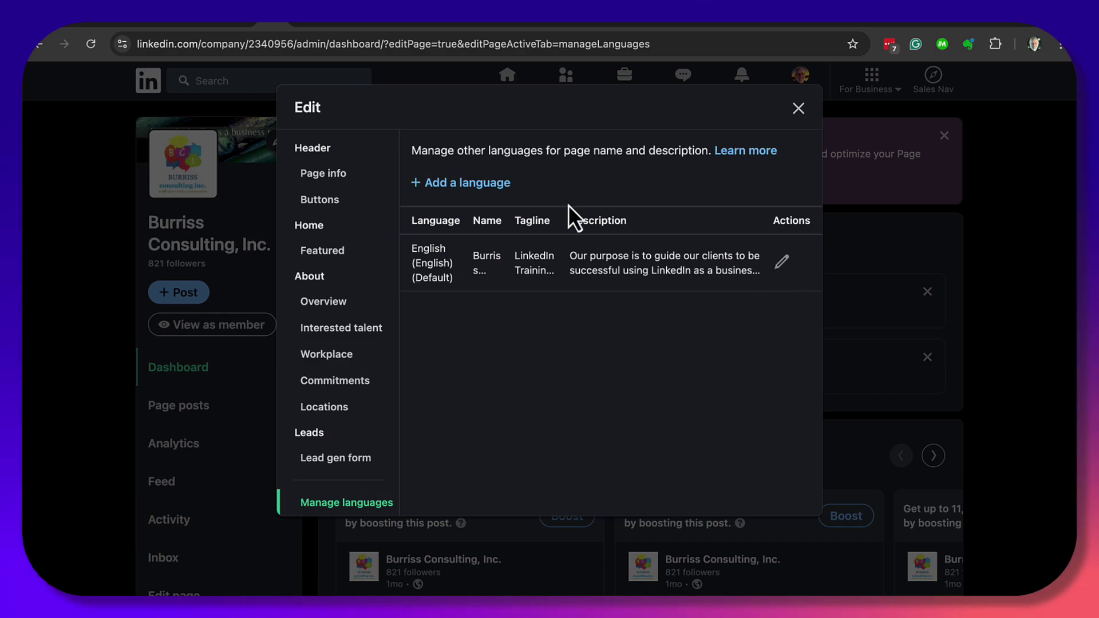
click(467, 184)
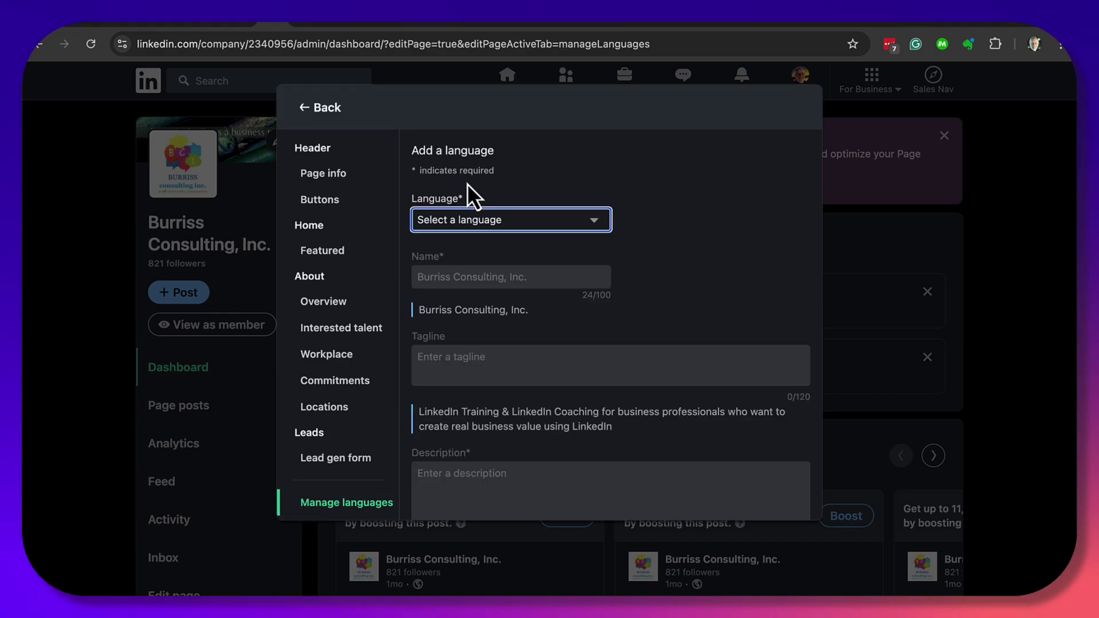
Choose Español (Spanish) as the new language and grab the English tagline text for translation
click(455, 225)
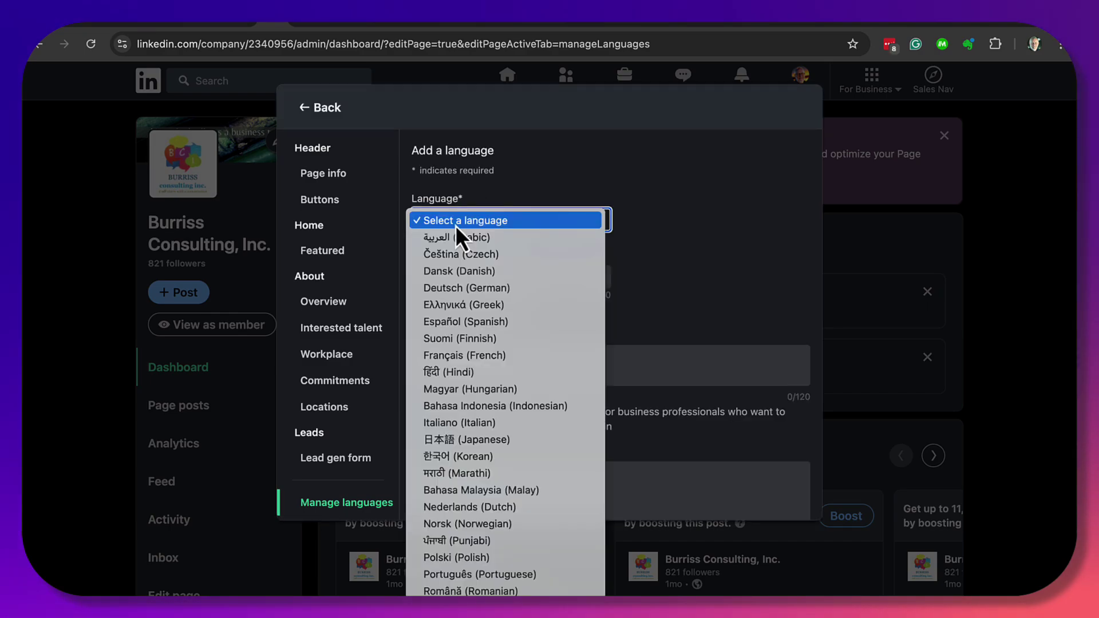
click(464, 324)
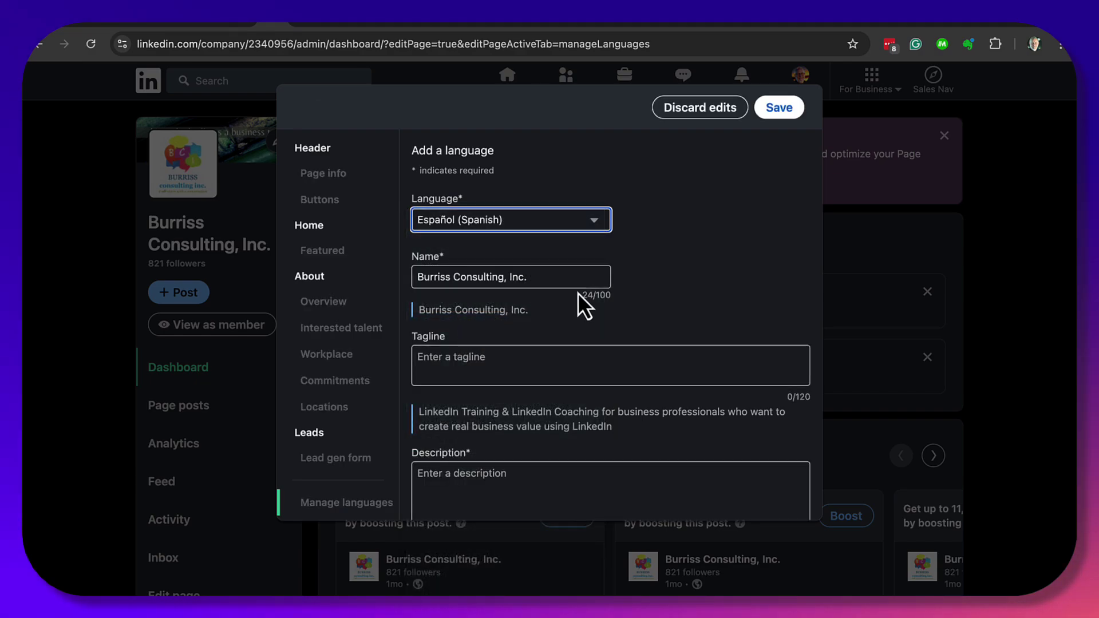
scroll(634, 277, down, 3)
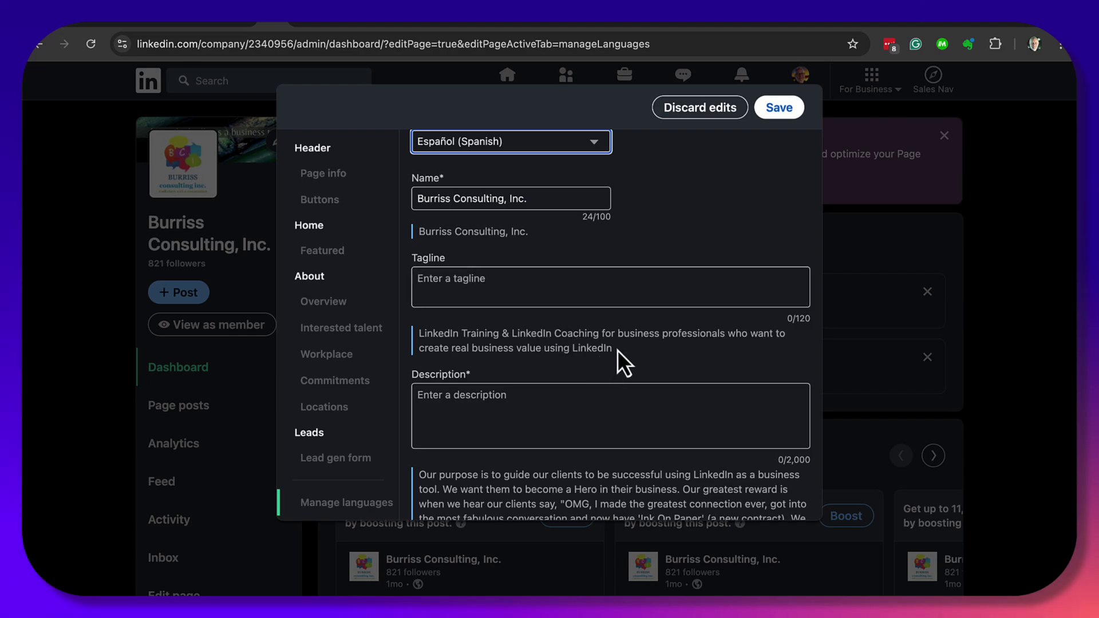
drag(614, 349, 432, 335)
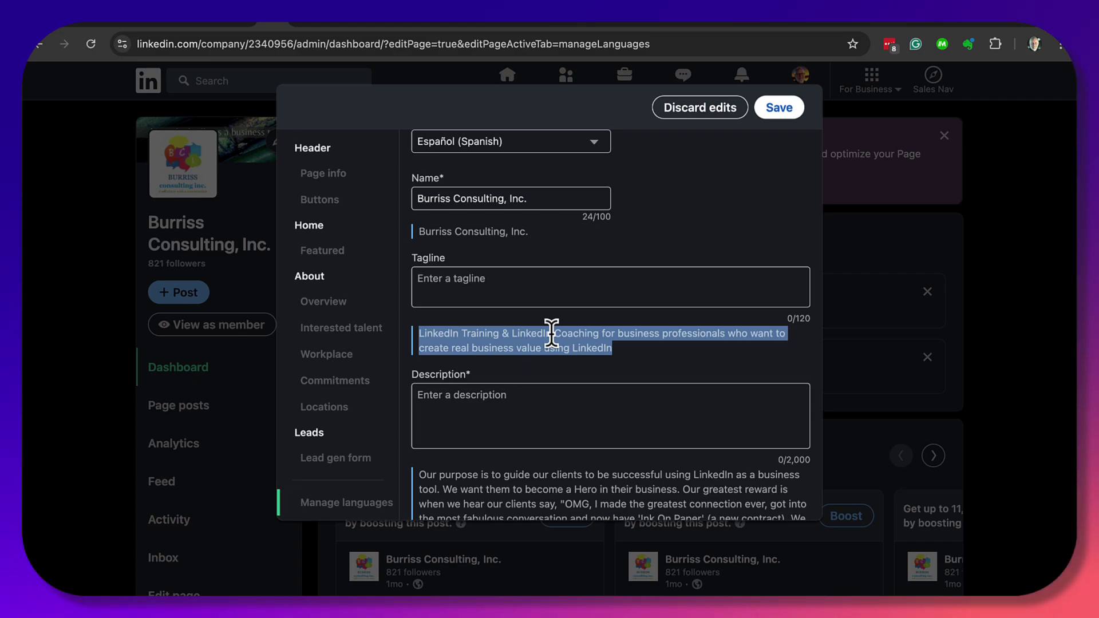
key(super+t)
Translate the English tagline from English to Spanish in Google Translate and copy the Spanish result
text(g)
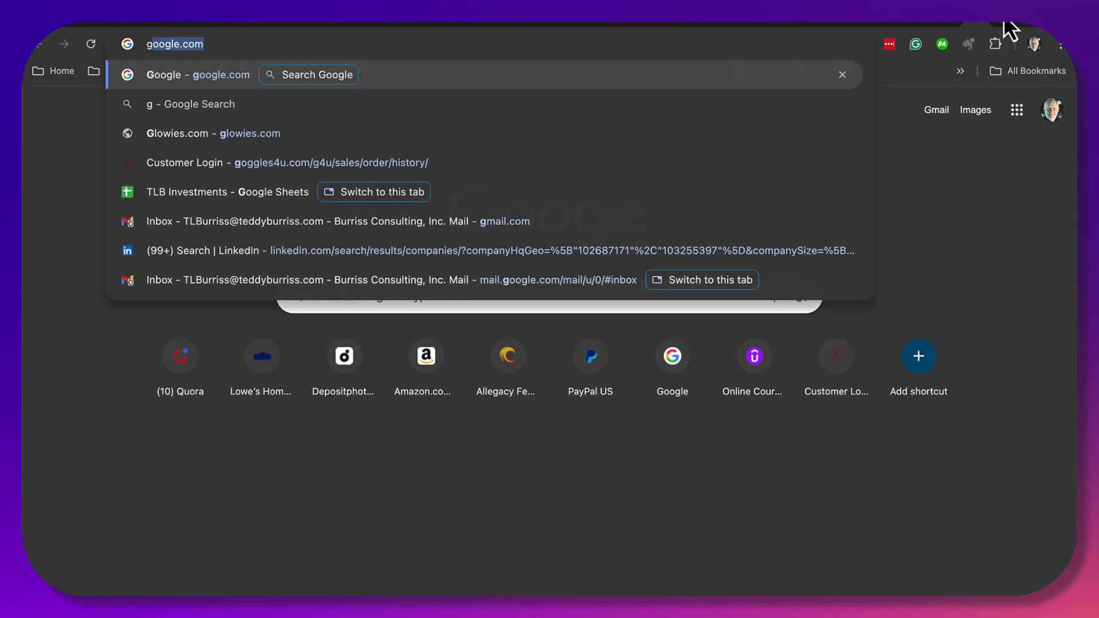
text(oogle tr)
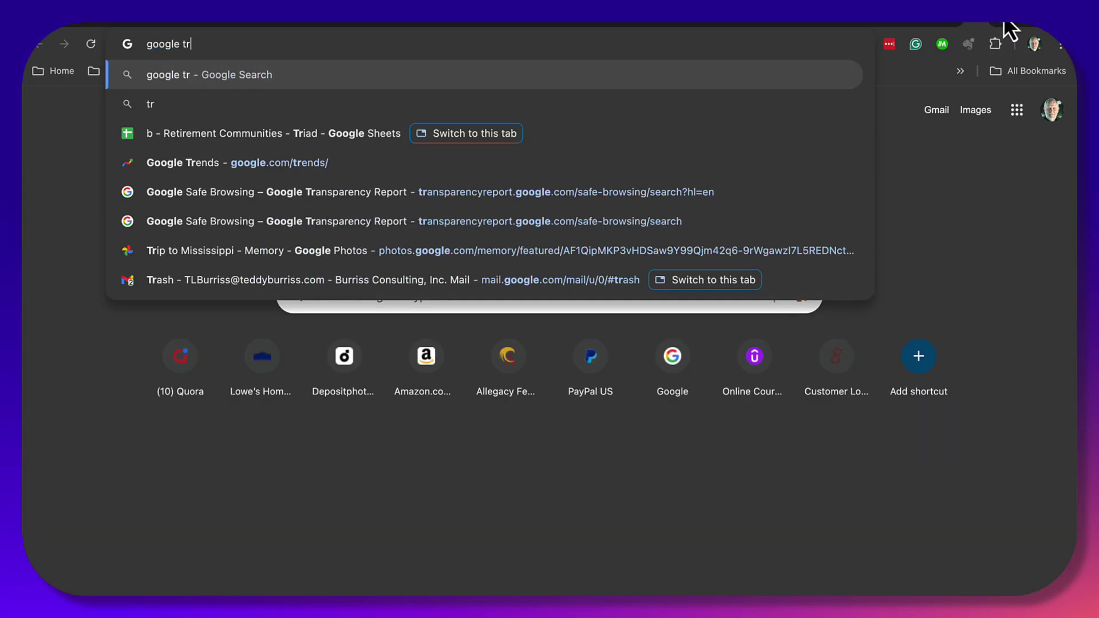
text(anslate)
key(Return)
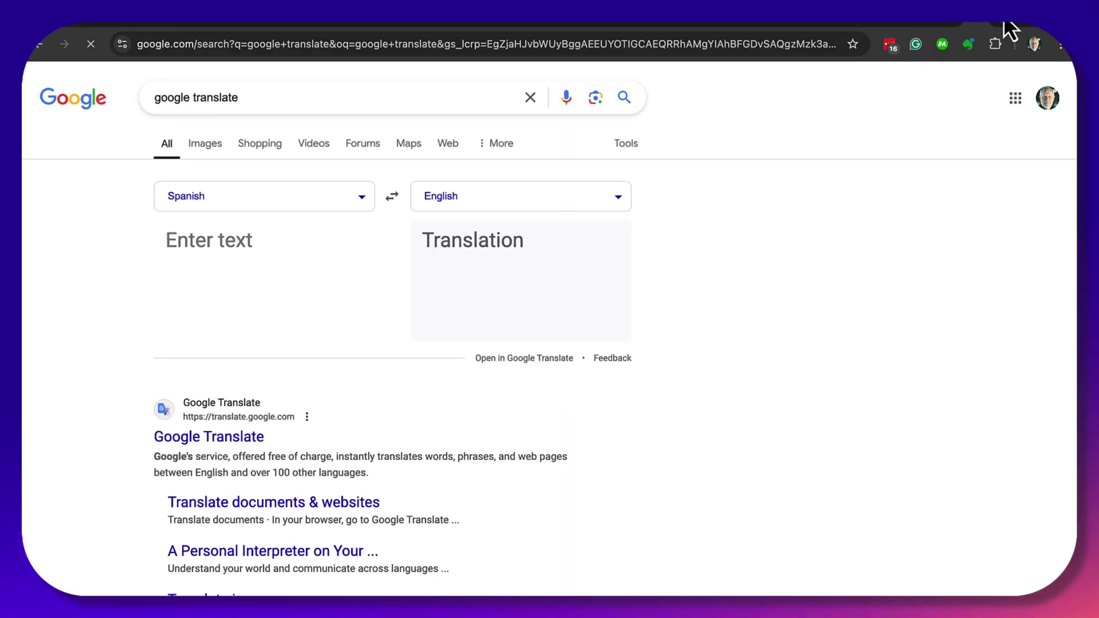
click(392, 197)
click(196, 229)
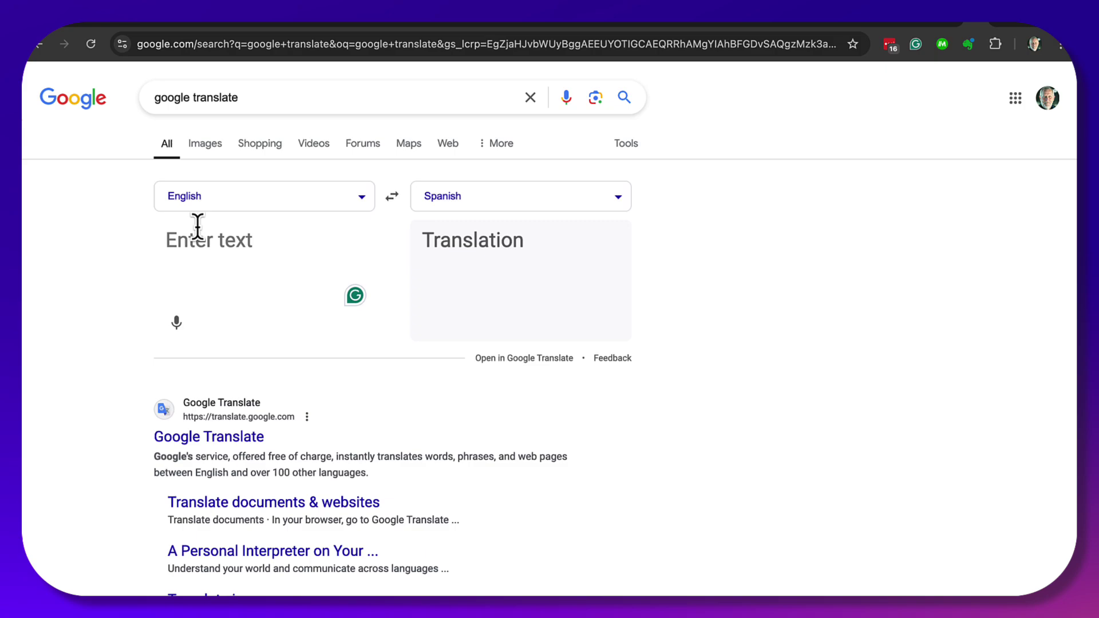
text(LinkedIn Training & LinkedIn Coaching for business professionals who want to create real business value using LinkedIn)
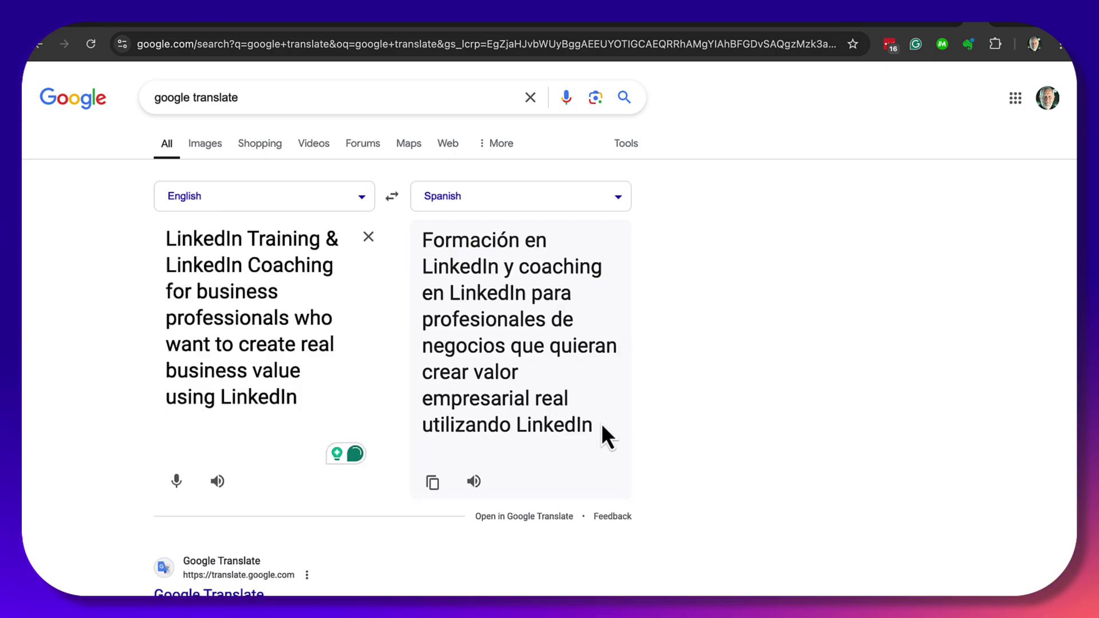
drag(598, 428, 418, 245)
key(ctrl+c)
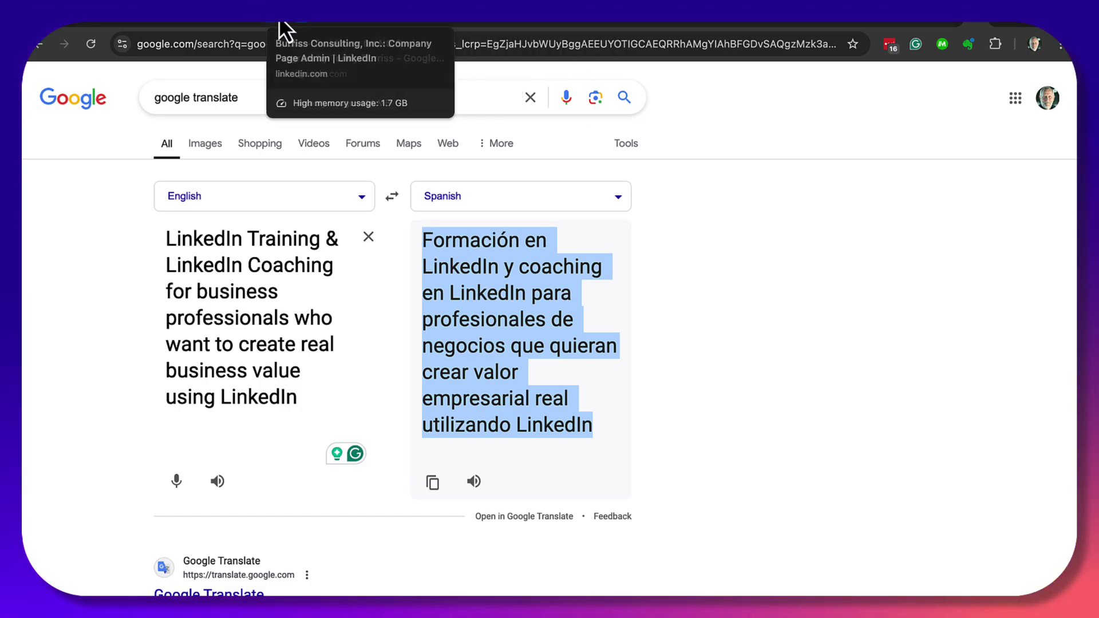
click(277, 28)
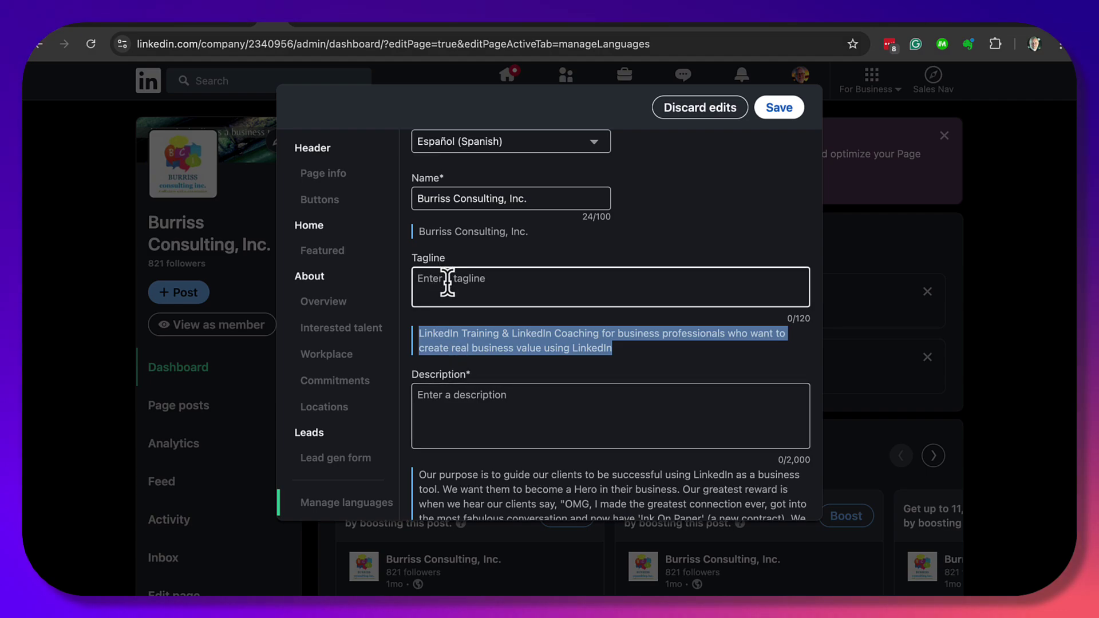
Paste the Spanish tagline into the Tagline field and select the English description text
click(447, 282)
key(ctrl+v)
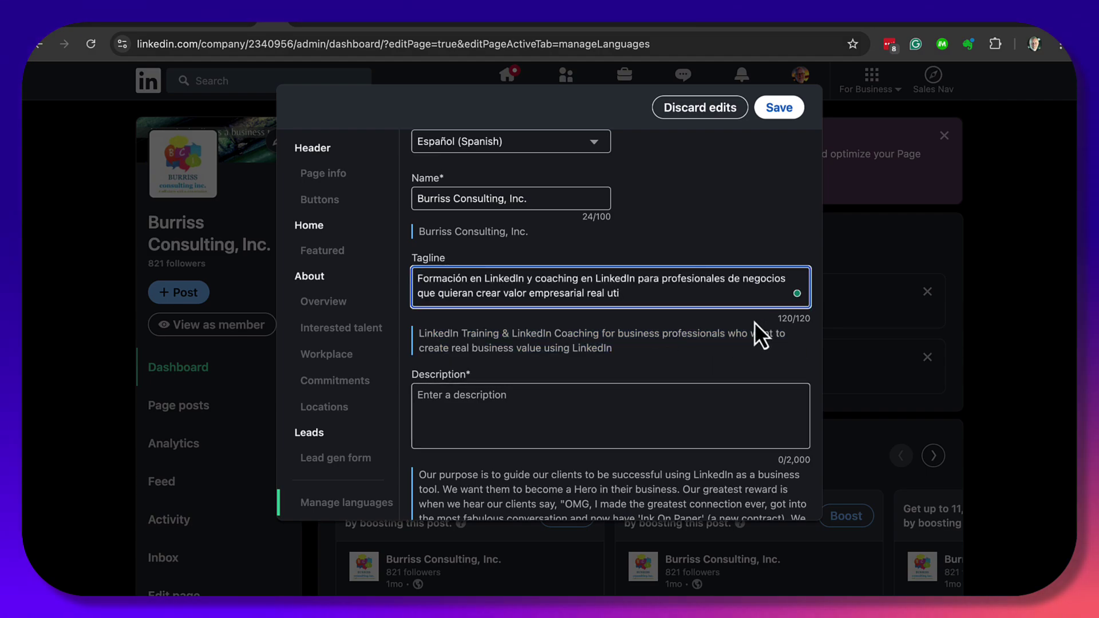
scroll(754, 323, down, 1)
scroll(482, 335, down, 2)
scroll(523, 354, down, 2)
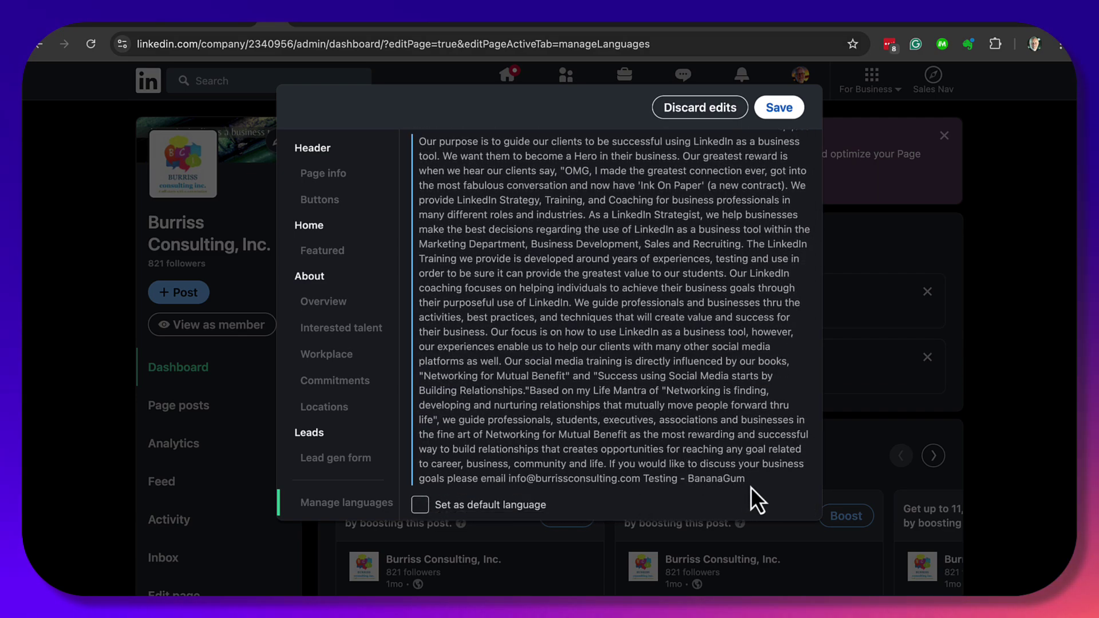
drag(750, 486, 507, 131)
key(ctrl+c)
scroll(507, 131, up, 1)
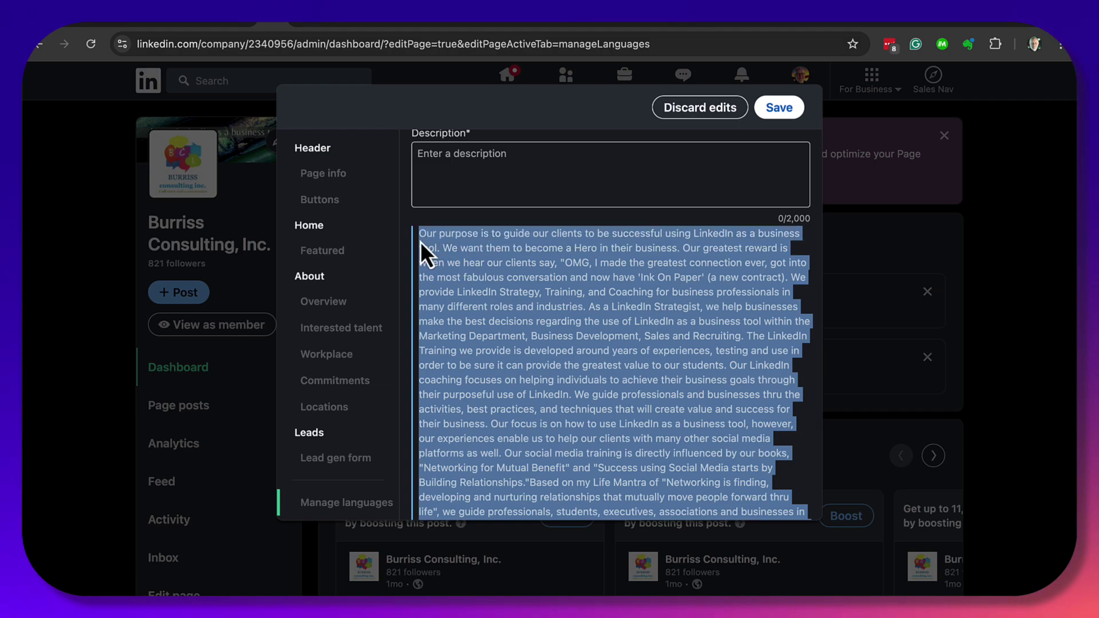
Translate the English description into Spanish and paste it into the Description field
click(992, 27)
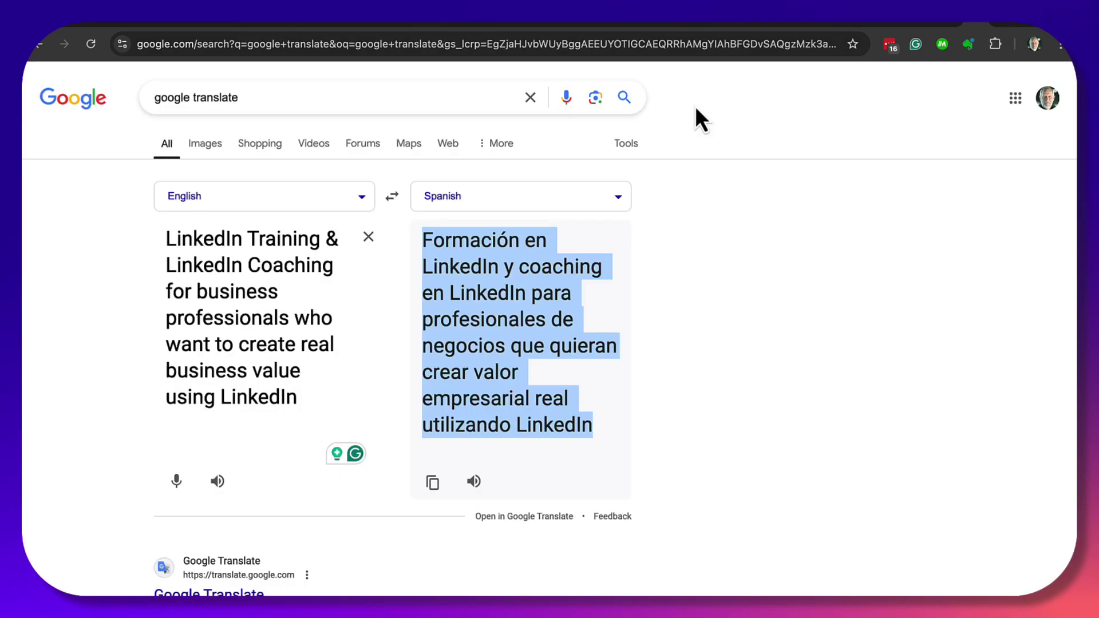
click(292, 285)
key(ctrl+a)
key(ctrl+v)
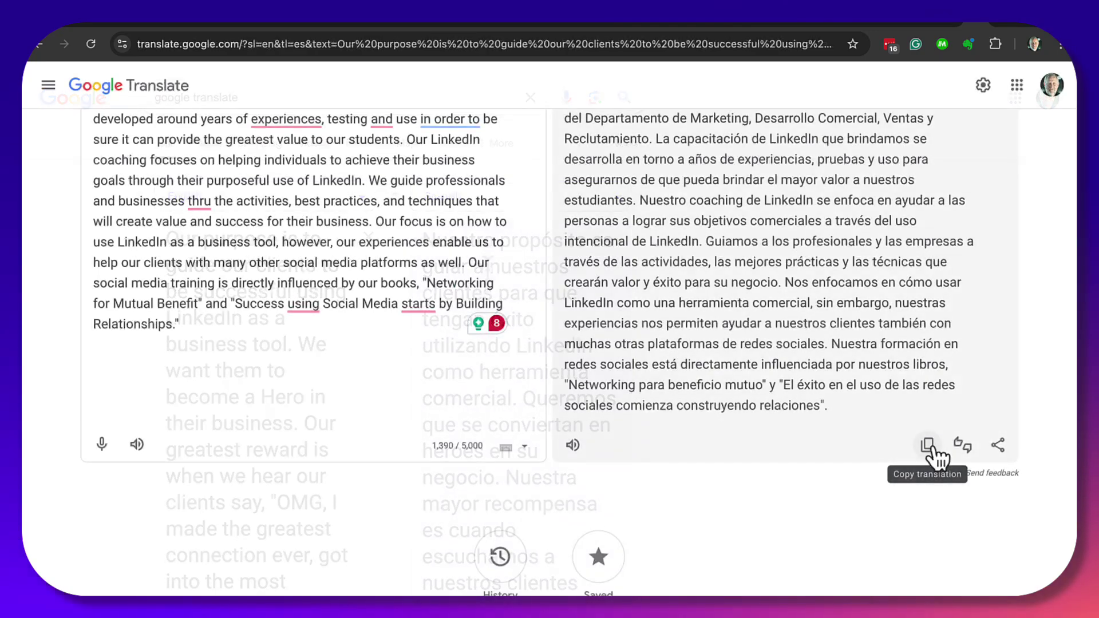
click(927, 446)
click(270, 16)
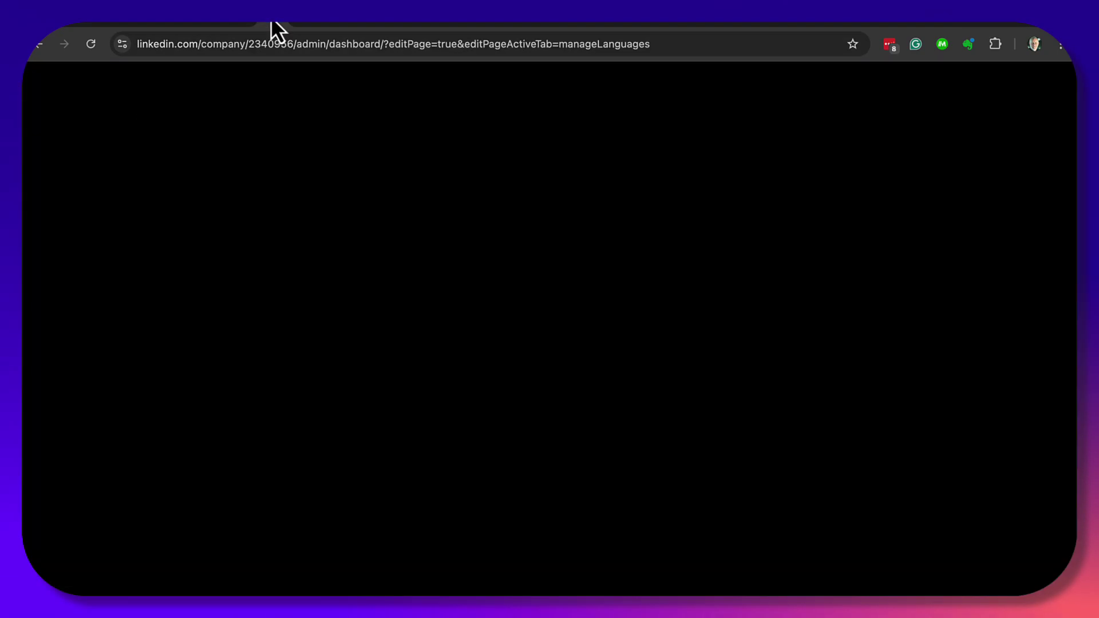
key(ctrl+v)
Replace the Spanish description with the shorter 1,620-character translation
key(ctrl+a)
key(BackSpace)
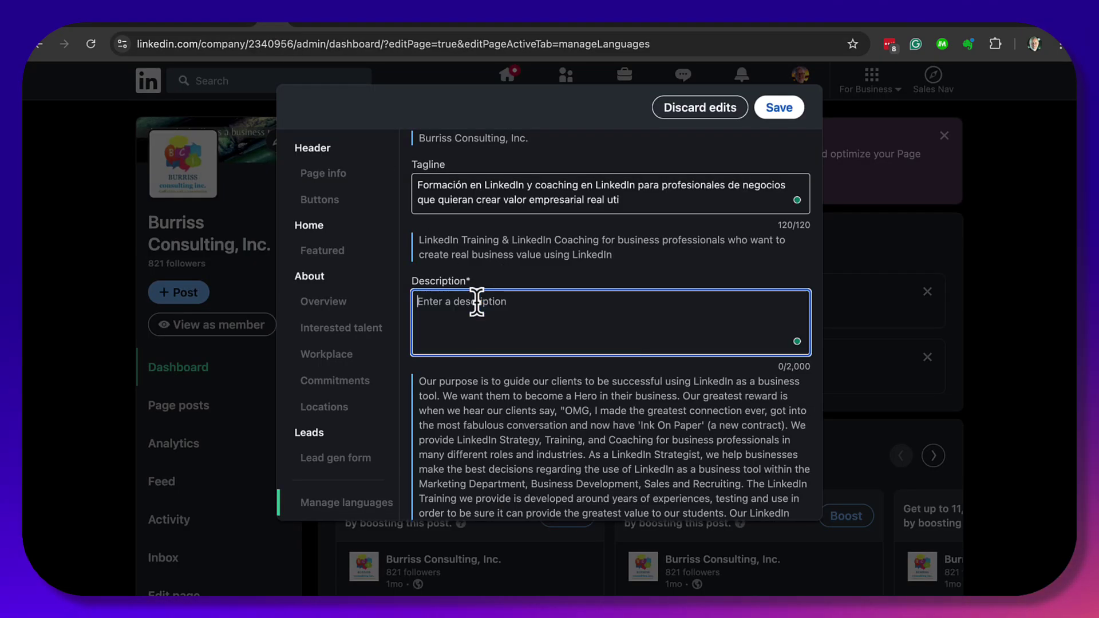
key(ctrl+v)
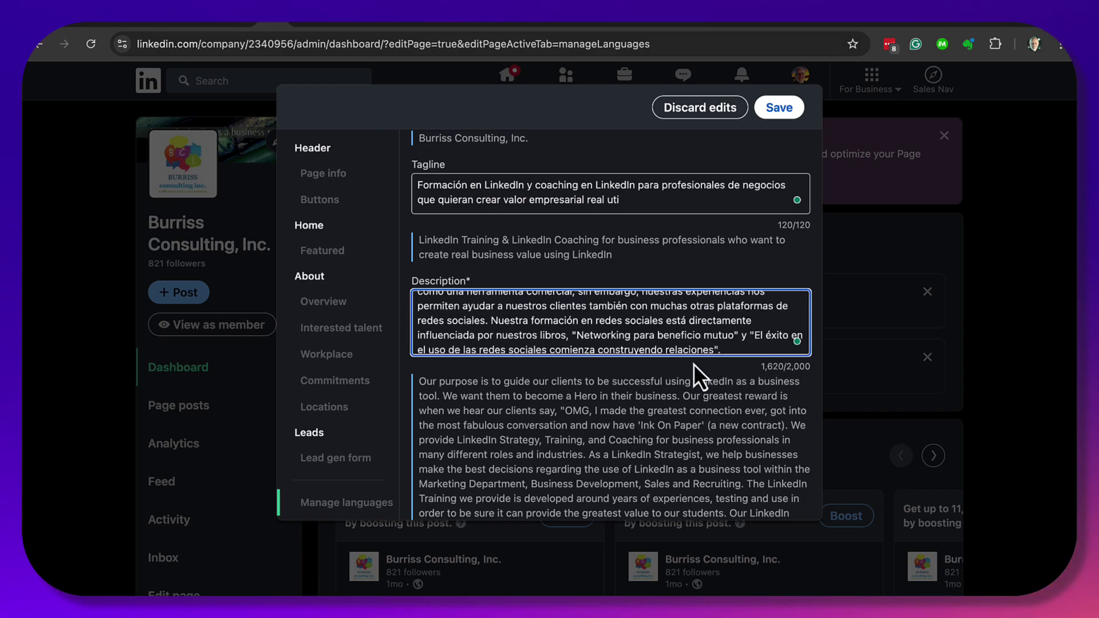
Review the Spanish name, tagline and description fields, then save the Español version
scroll(693, 364, down, 5)
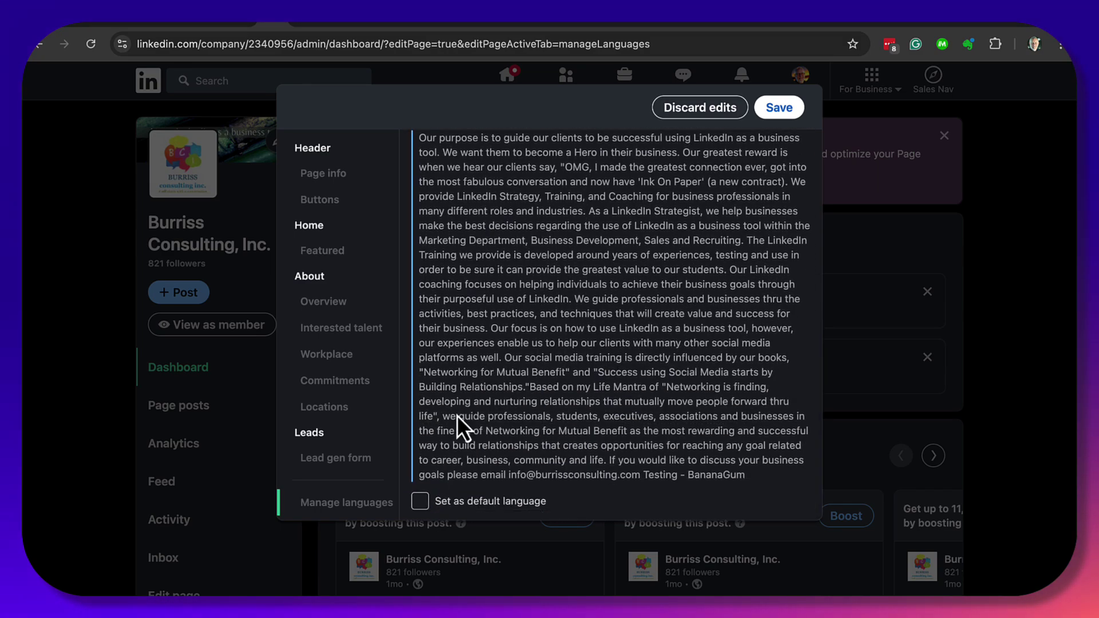
scroll(552, 303, up, 10)
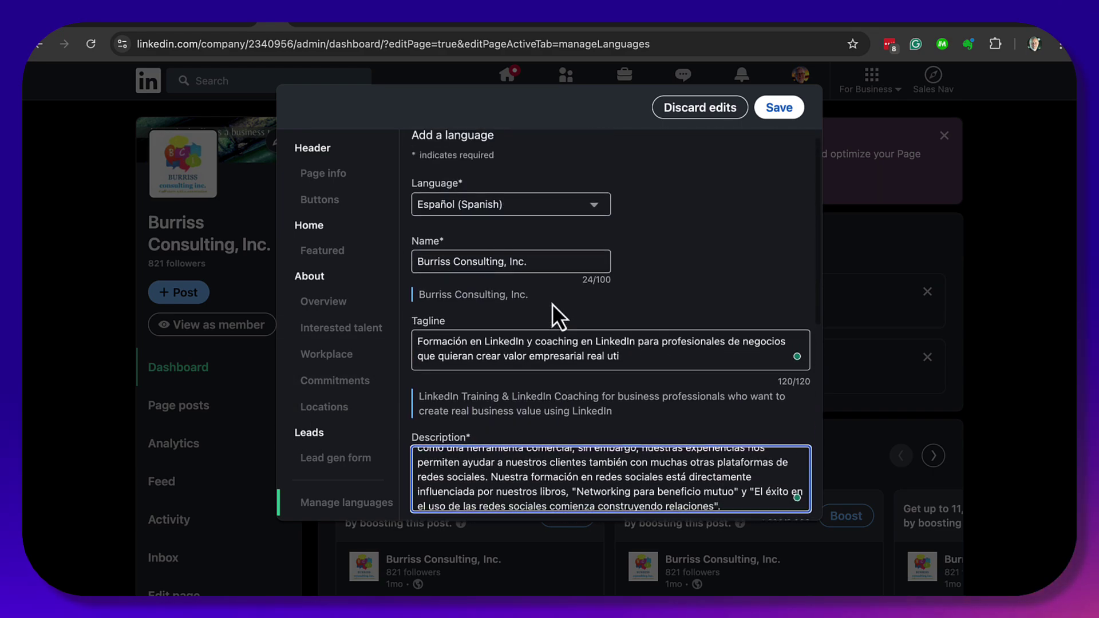
scroll(552, 303, up, 1)
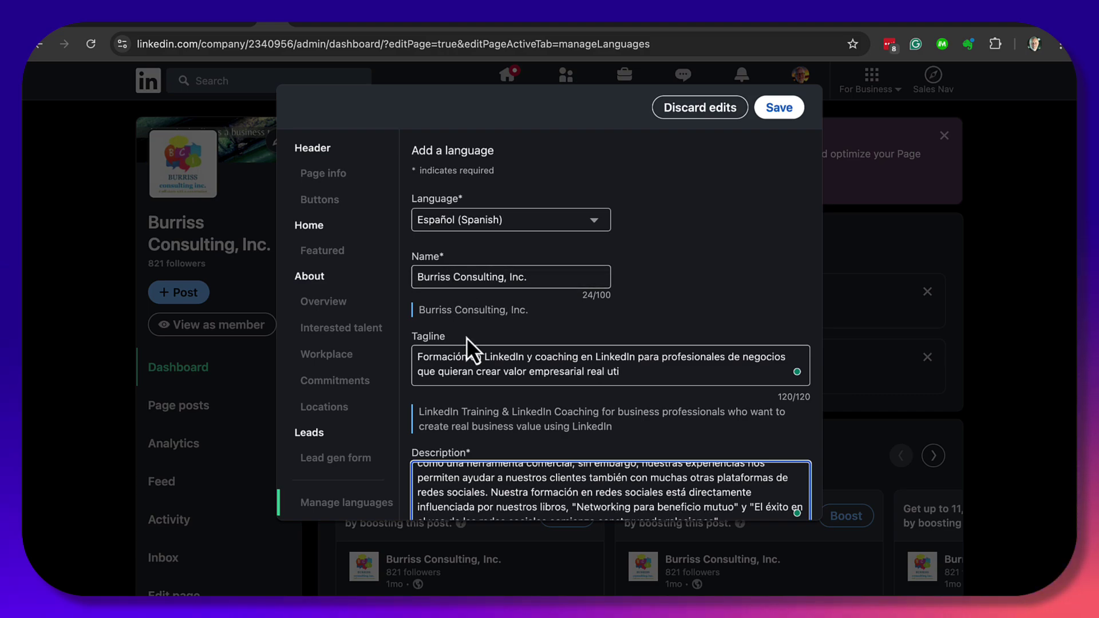
scroll(709, 286, down, 3)
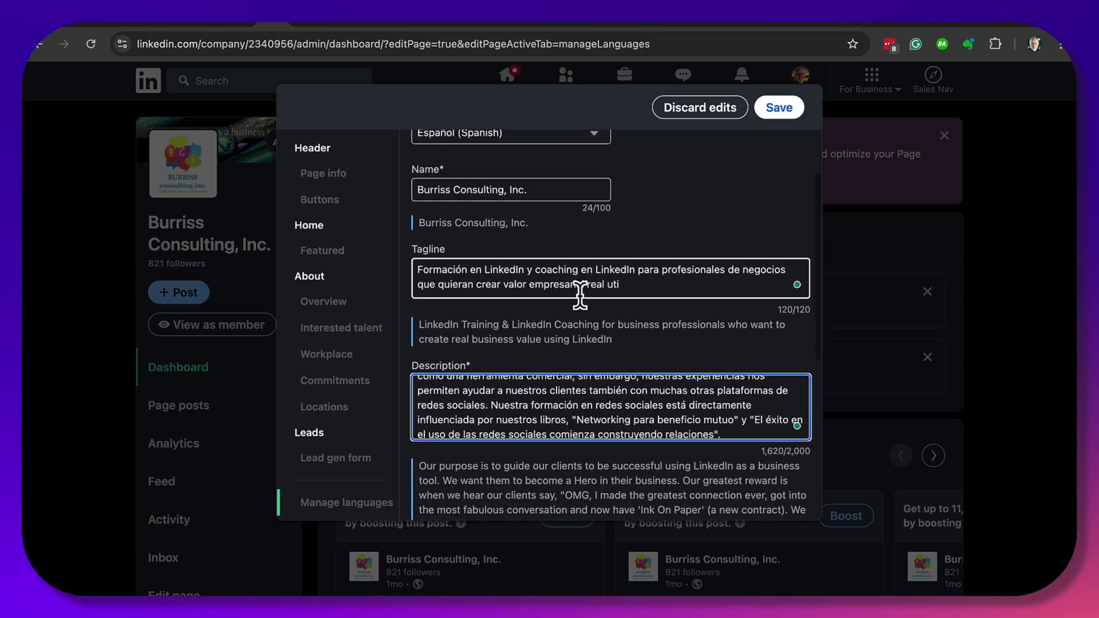
scroll(625, 298, down, 5)
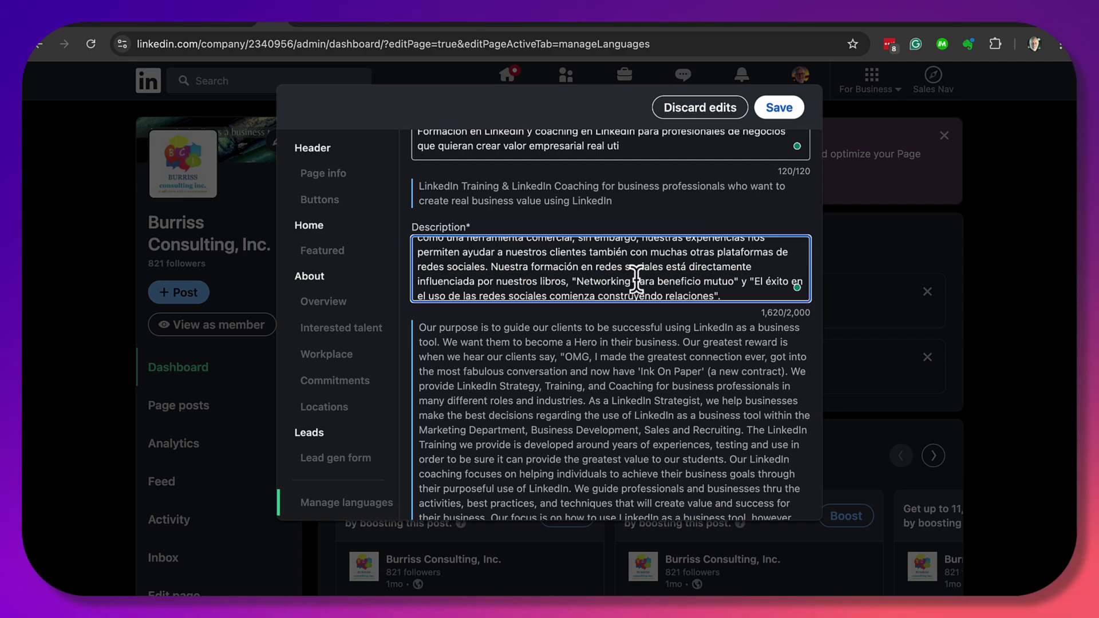
click(780, 108)
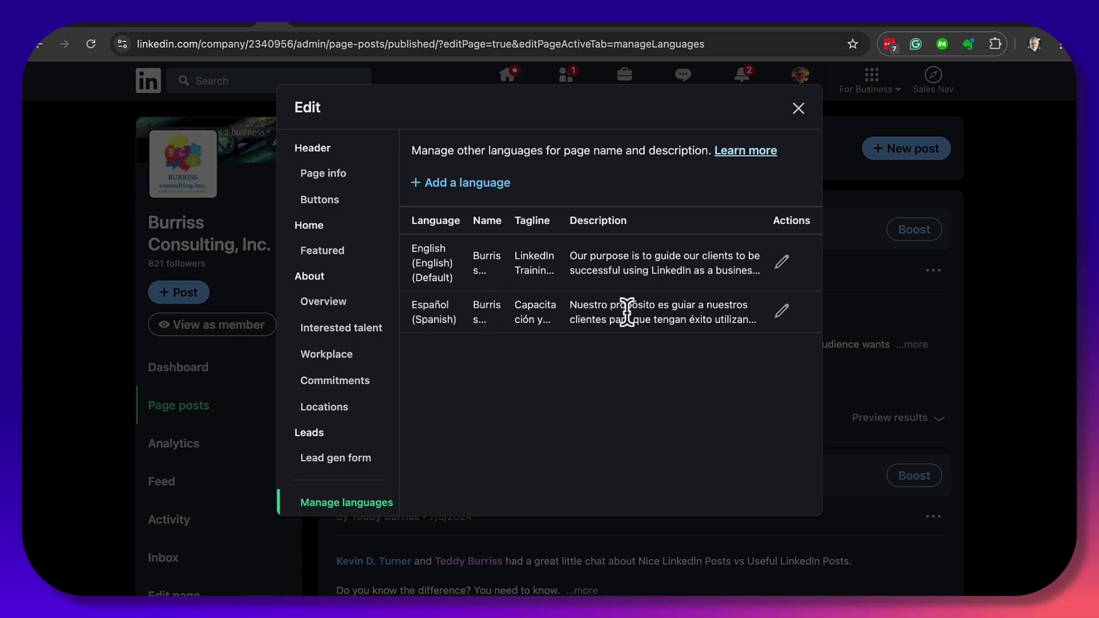
click(782, 312)
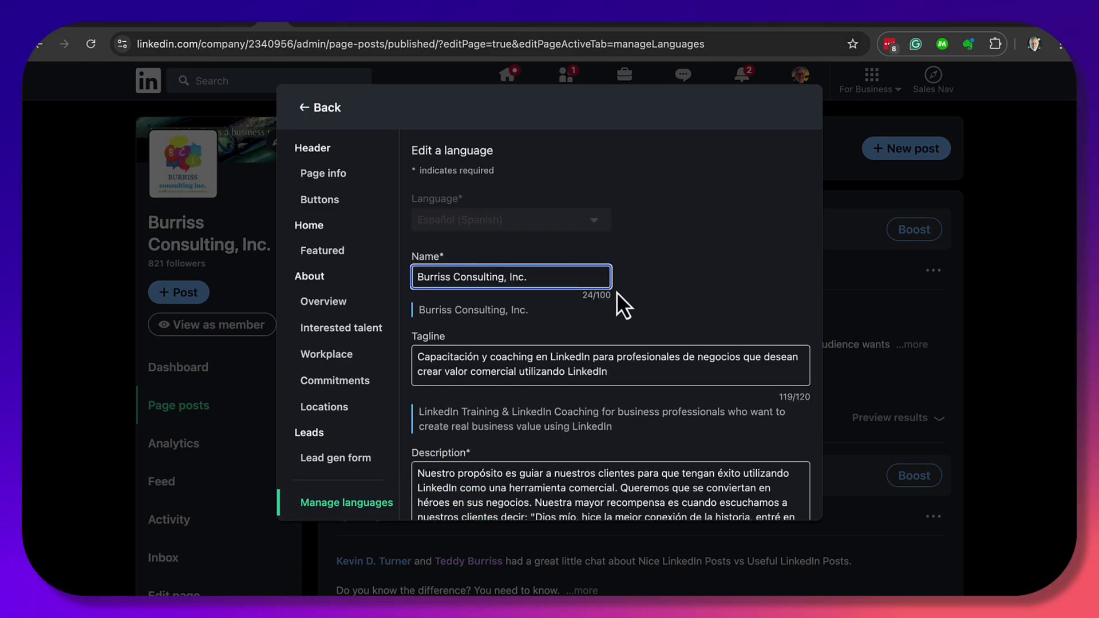
scroll(648, 228, down, 15)
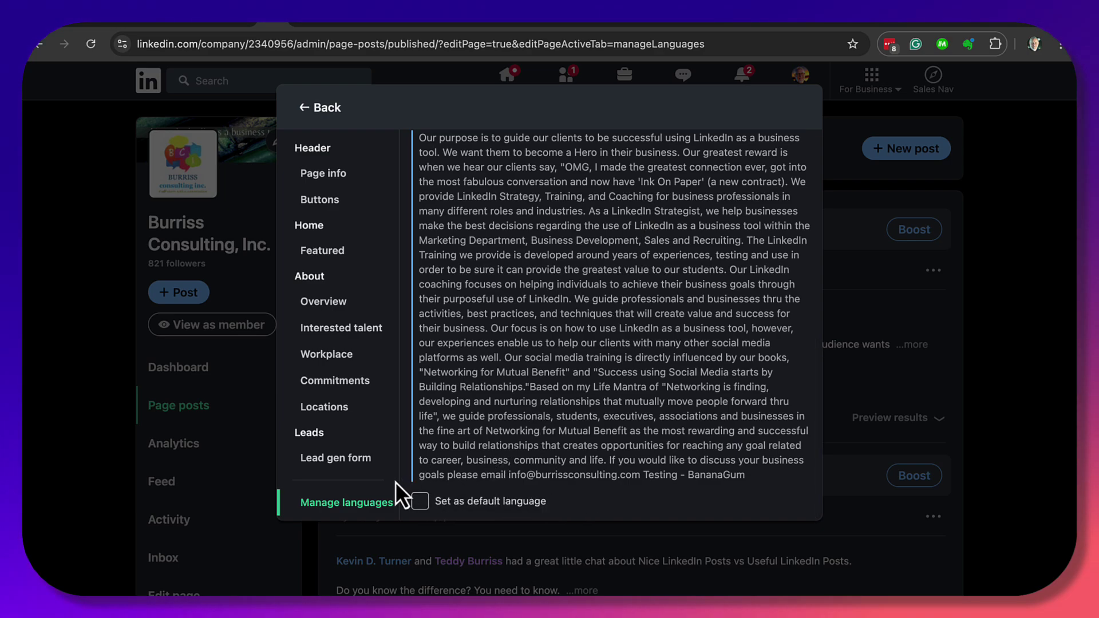
scroll(535, 352, up, 15)
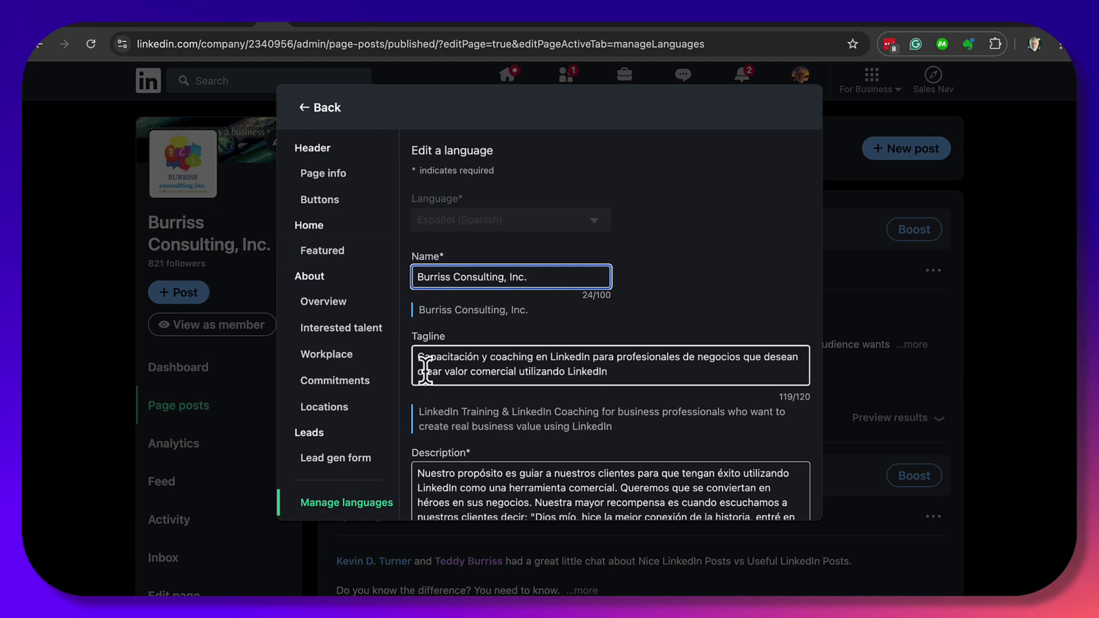
scroll(619, 434, down, 1)
scroll(619, 434, down, 10)
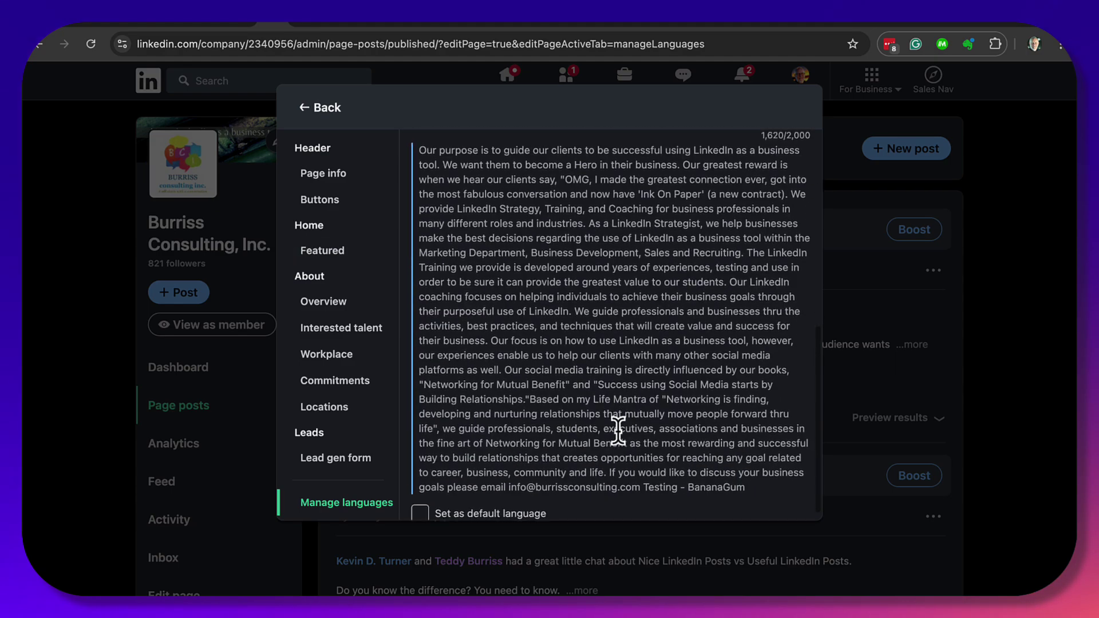
scroll(618, 424, up, 12)
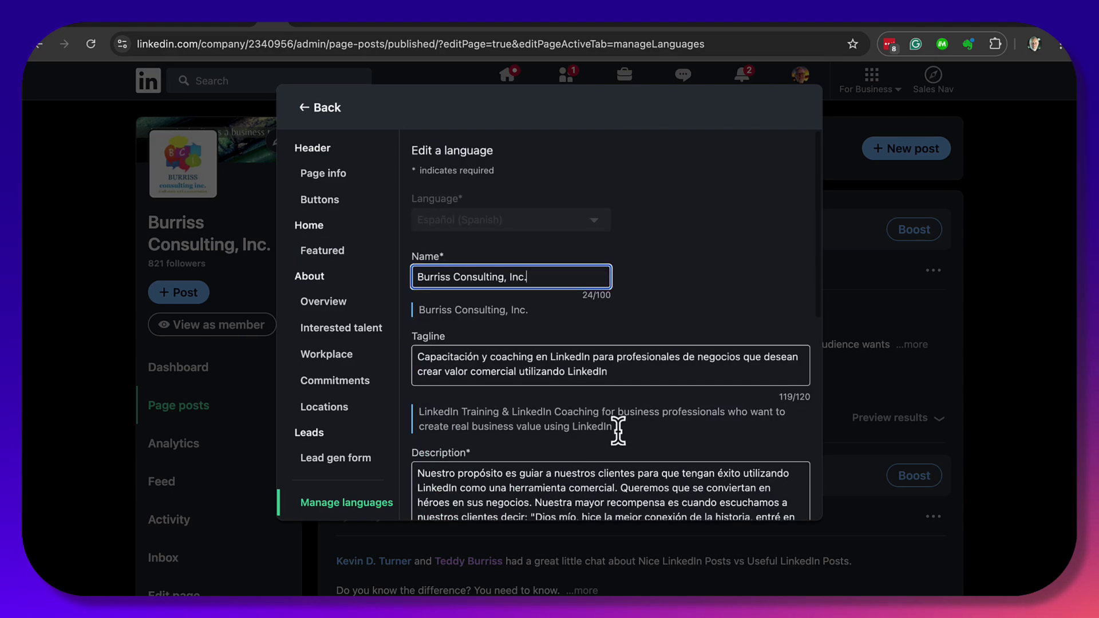
click(316, 108)
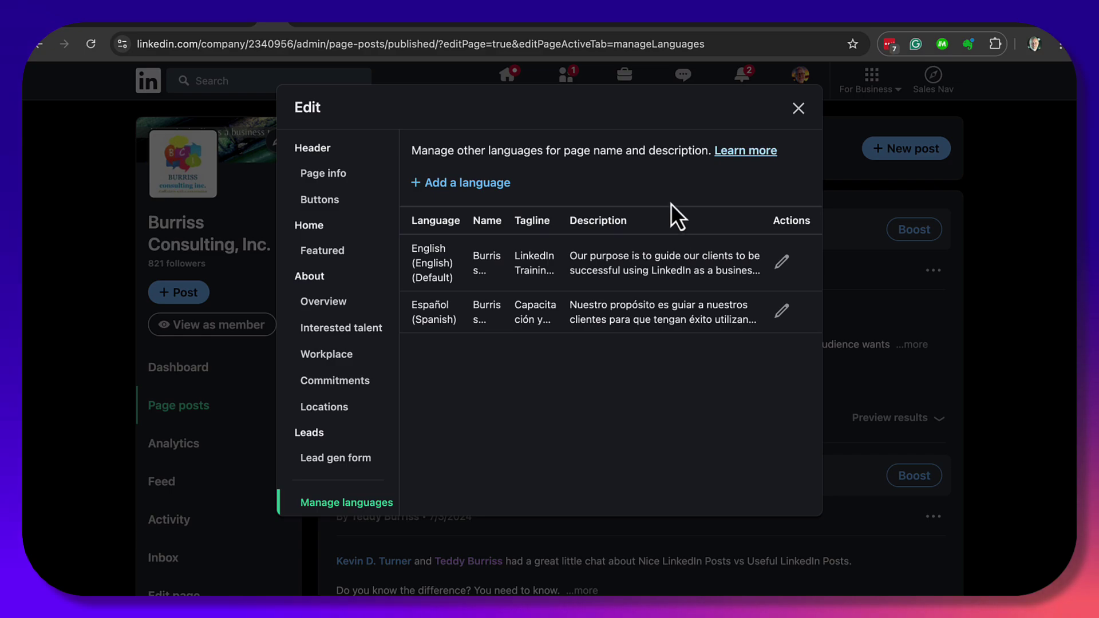